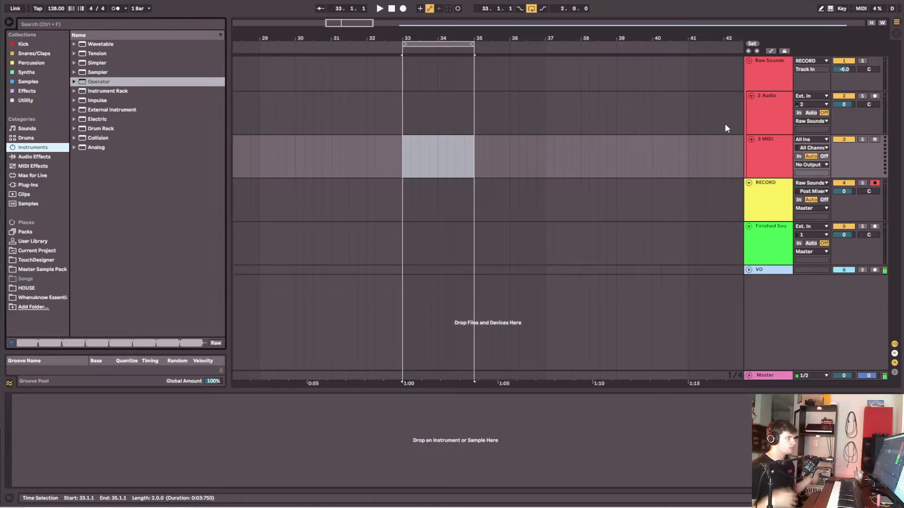
Step: Load Operator onto the 3 MIDI track and create a MIDI clip from bar 33 to 35 holding a full-length C3 note
left_click_drag(99, 82, 455, 147)
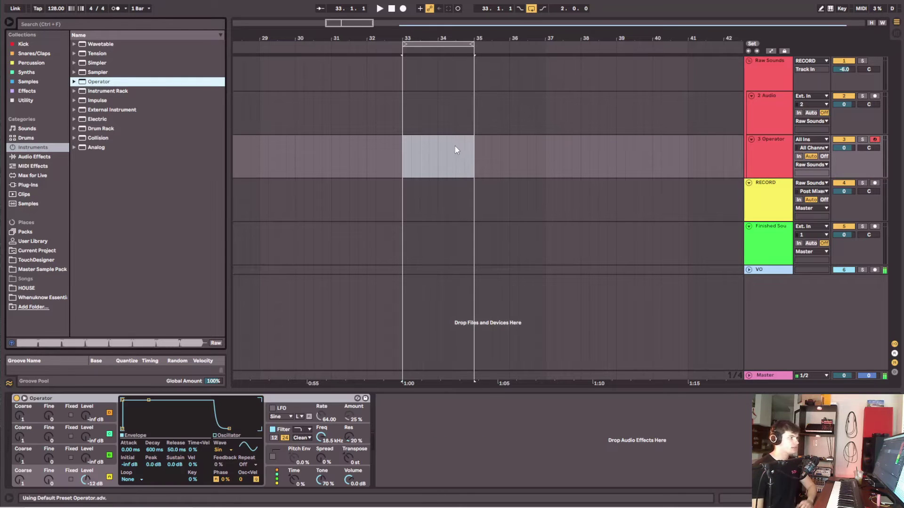
left_click(47, 399)
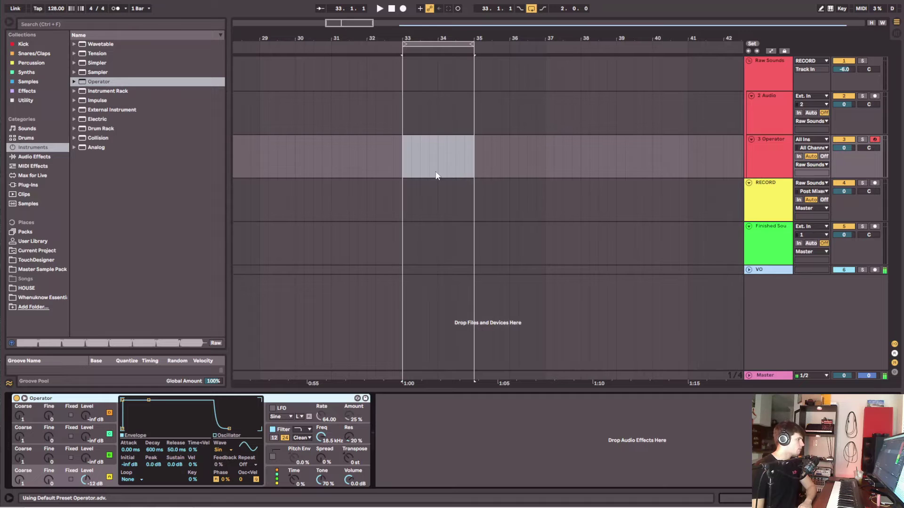
left_click_drag(401, 163, 474, 163)
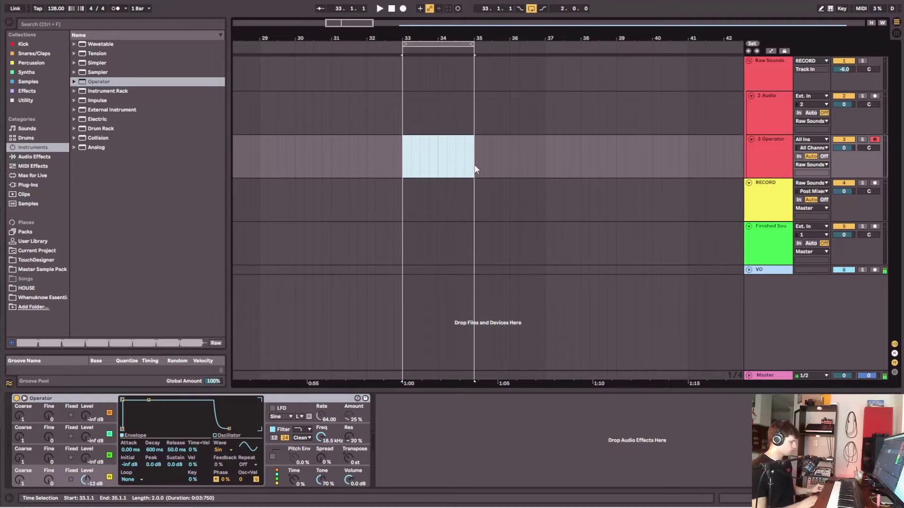
key("ctrl+shift+m")
double_click(152, 368)
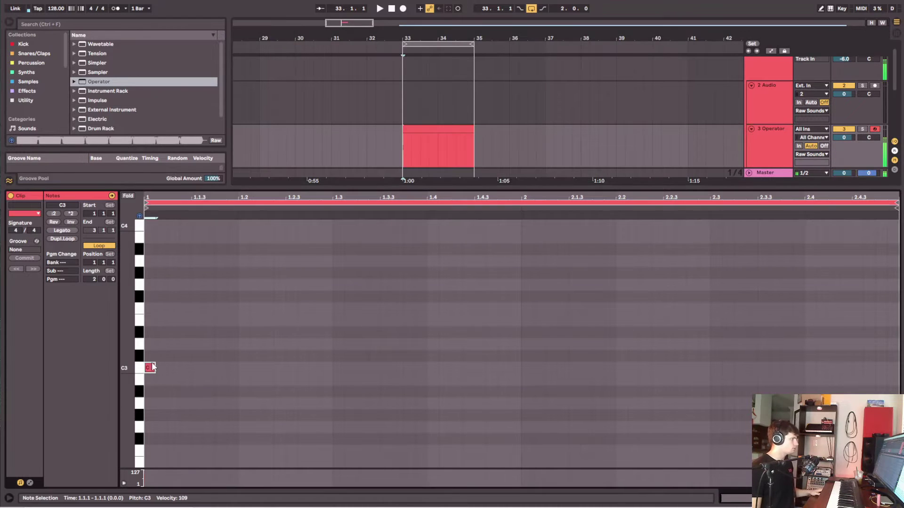
key("shift+Tab")
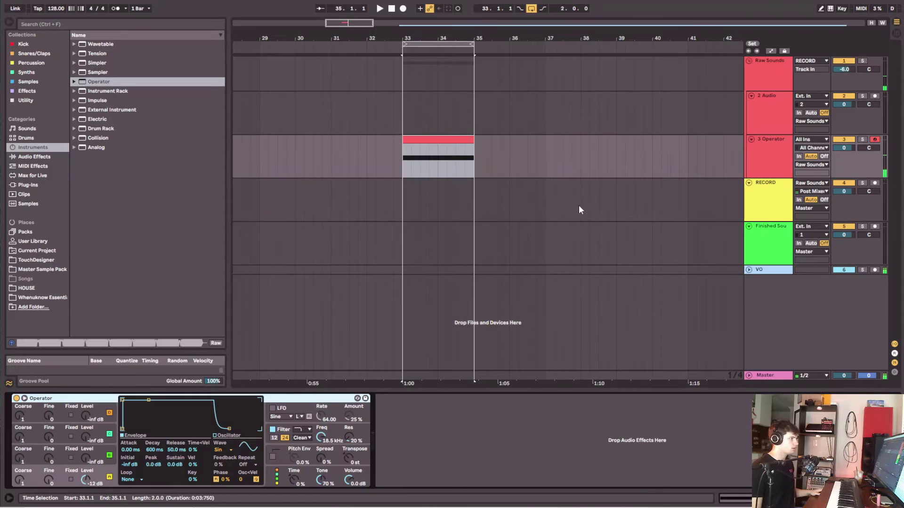
Step: Turn on Operator's LFO and set its waveform to SwDw
left_click(273, 408)
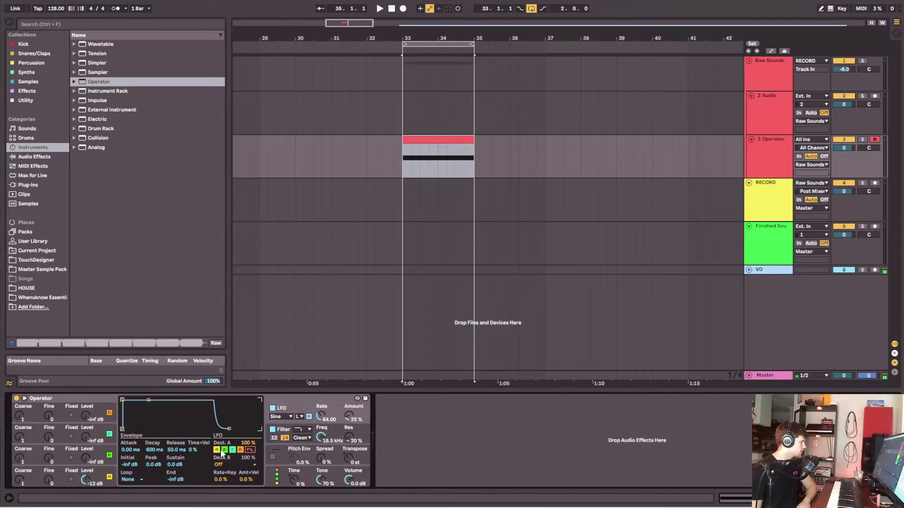
left_click(288, 417)
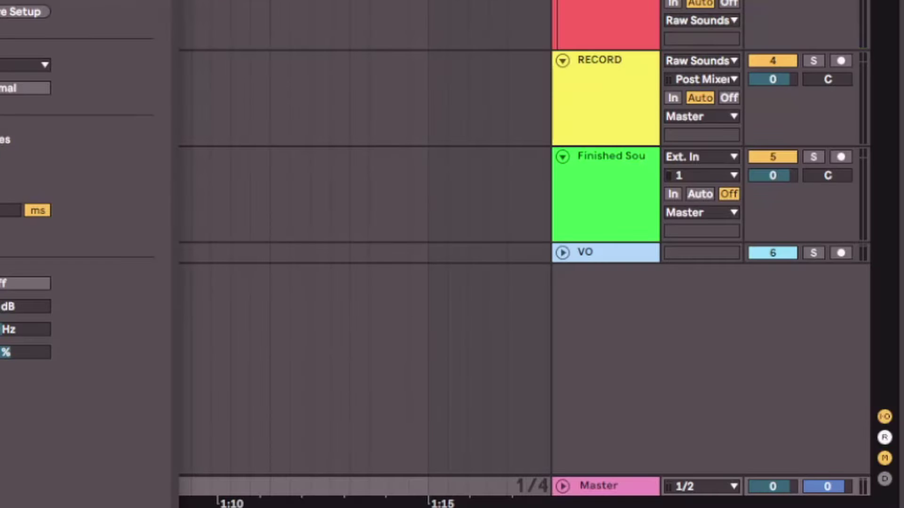
Step: Set the RECORD track's monitoring to In and audition the Operator loop through it
key("Escape")
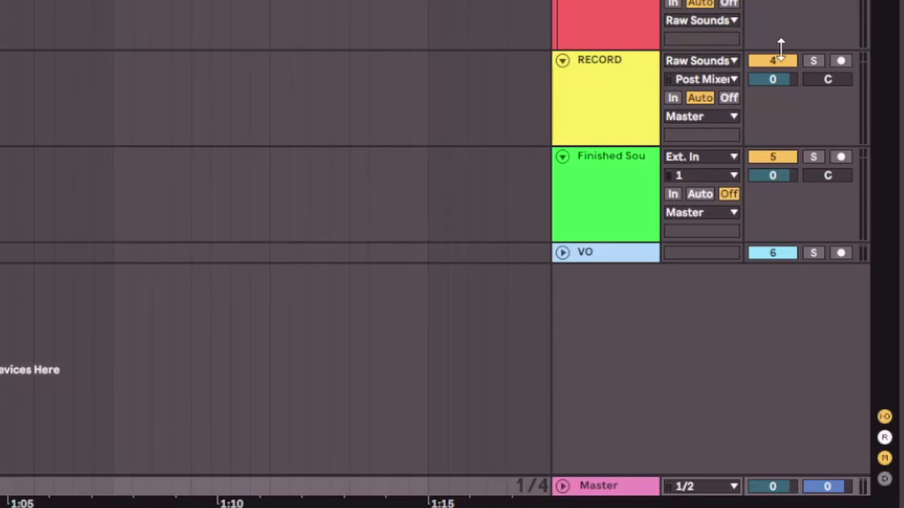
left_click(672, 97)
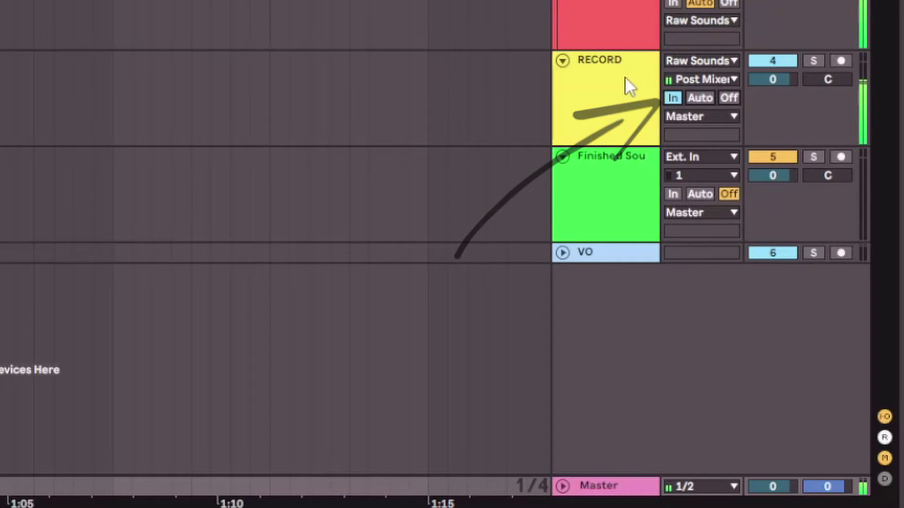
left_click(605, 1)
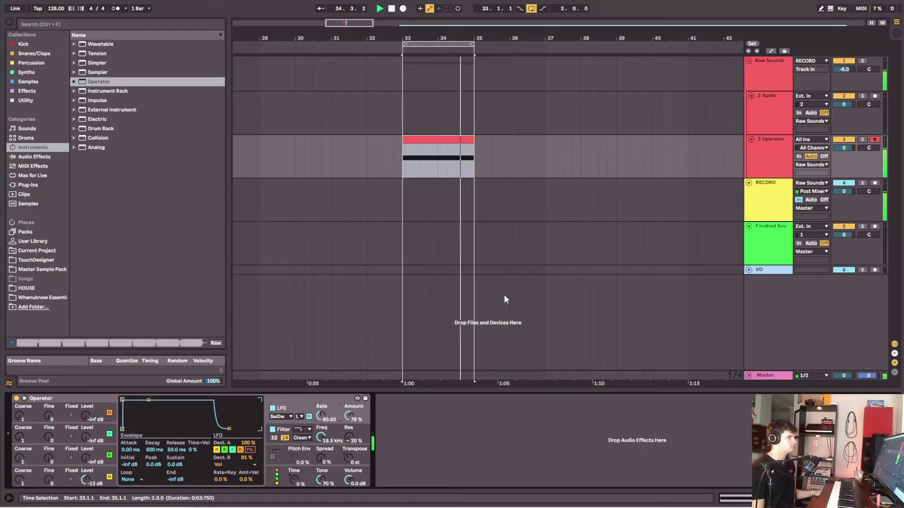
key("space")
Step: Duplicate the 3 Operator track, panning the original to 50L and the copy to 50R
left_click(783, 150)
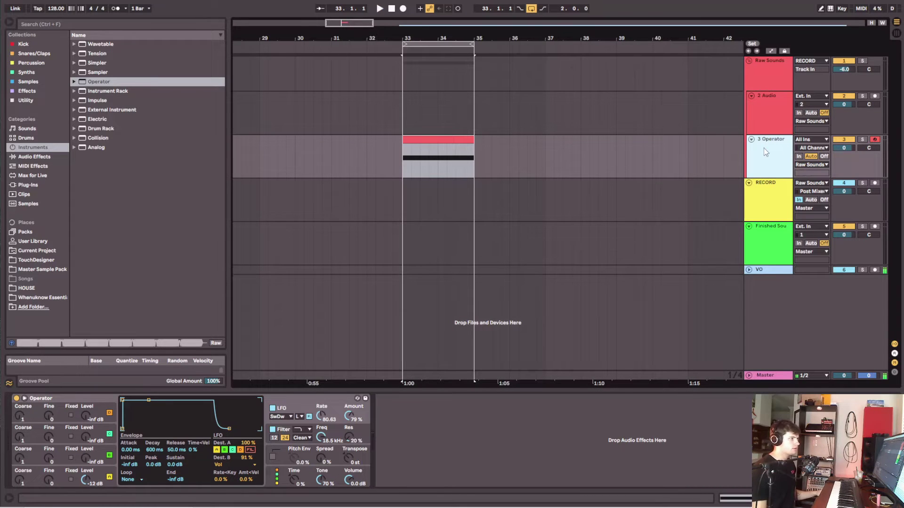
key("ctrl+d")
left_click(775, 154)
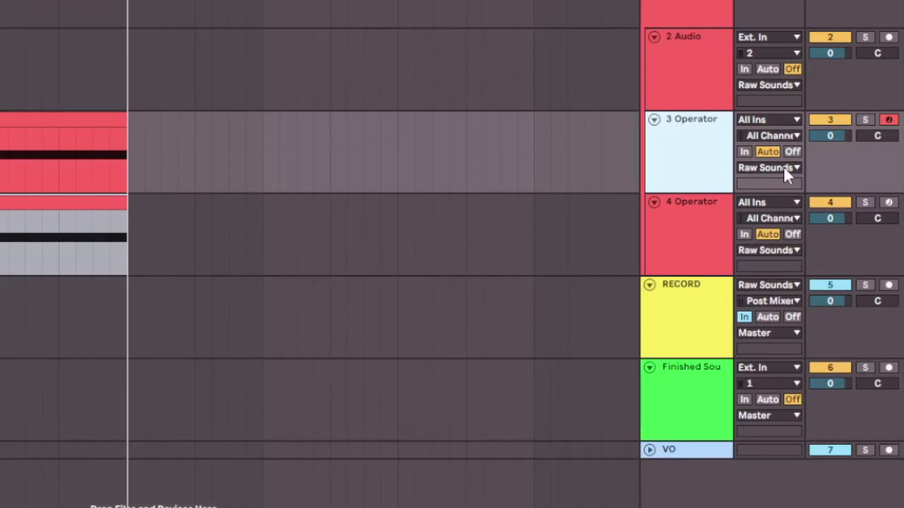
left_click_drag(856, 138, 878, 183)
left_click(696, 209)
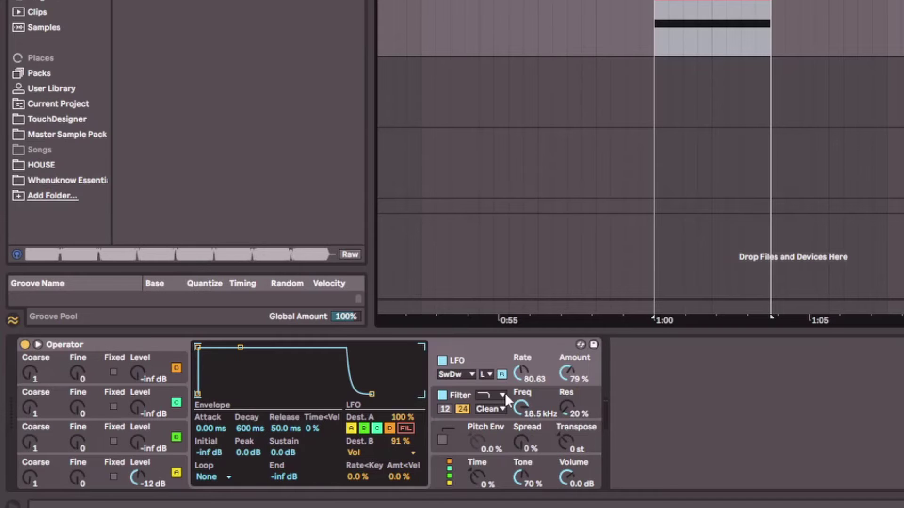
Step: Set the duplicated Operator's LFO rate to 84.34 and amount to 82%, and play both layers together
left_click_drag(523, 374, 522, 369)
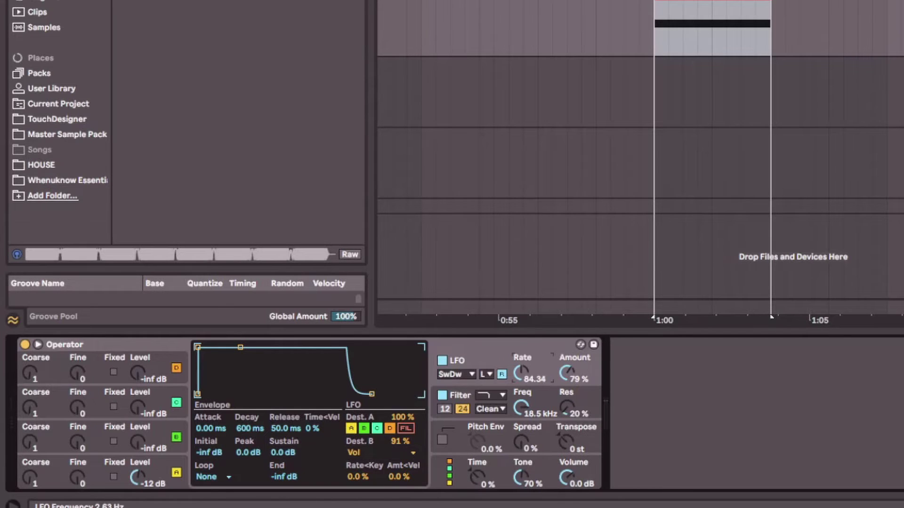
left_click_drag(584, 374, 585, 371)
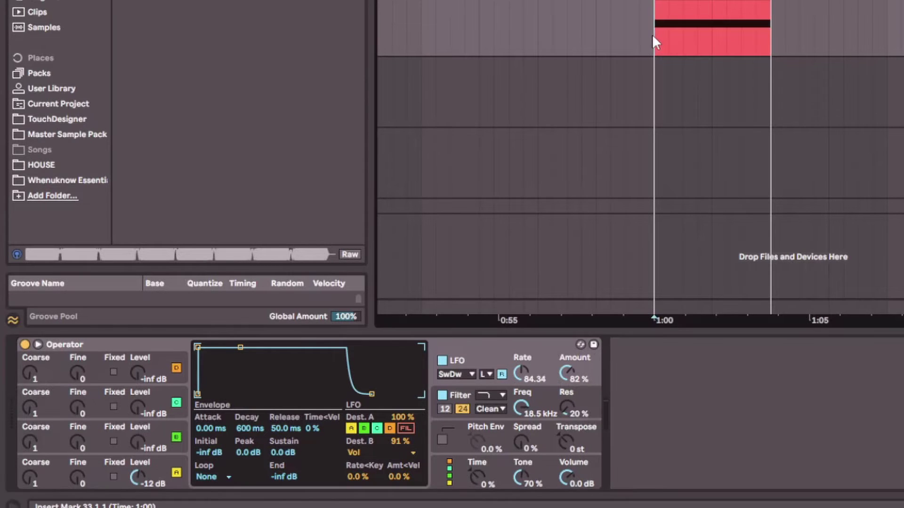
key("space")
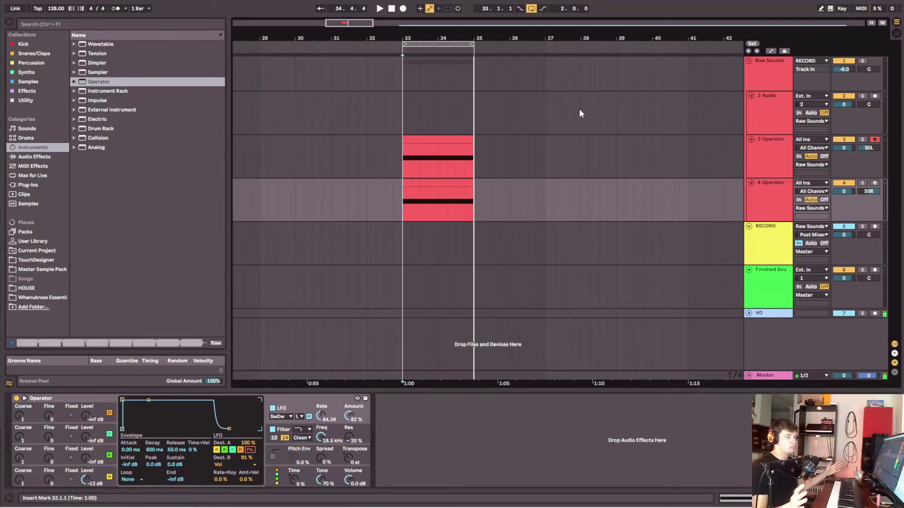
Step: Record the two Operator layers onto the RECORD track from bar 33, and move the two-bar take to the Finished Sou track at bar 37
key("Down")
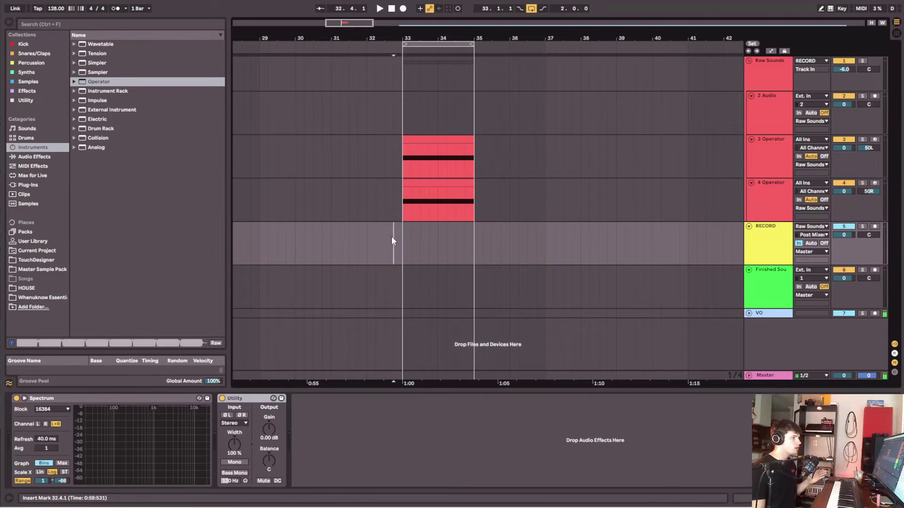
left_click(874, 227)
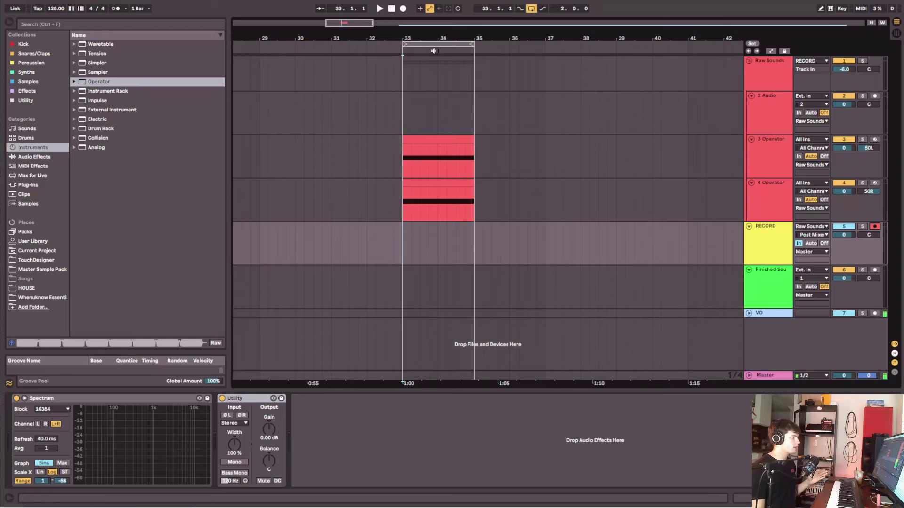
left_click(402, 9)
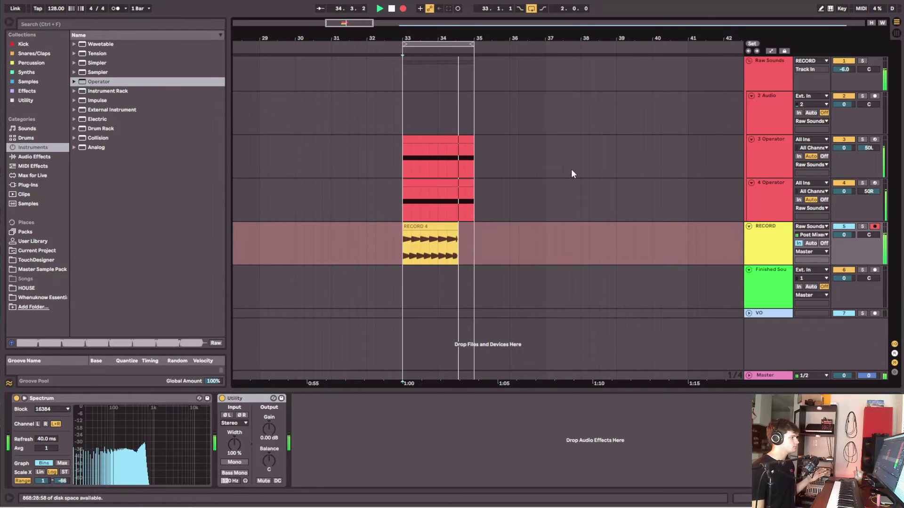
key("space")
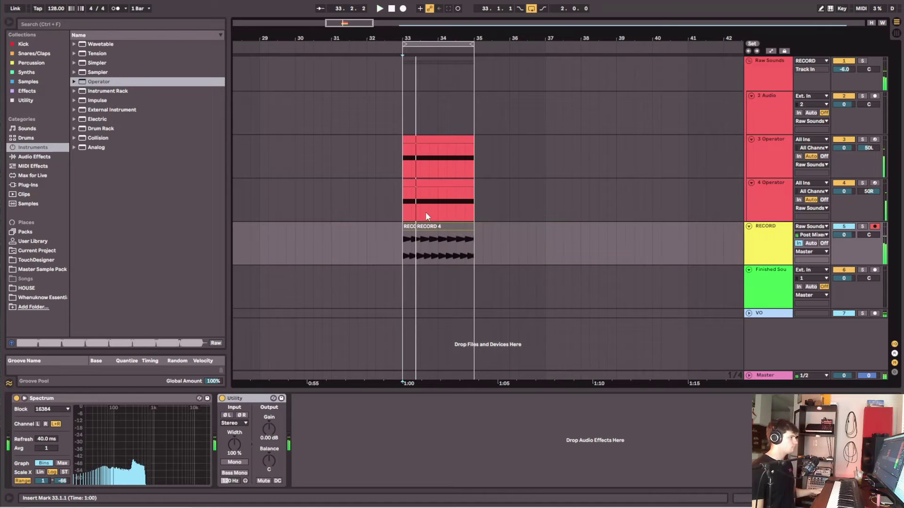
left_click_drag(417, 232, 562, 270)
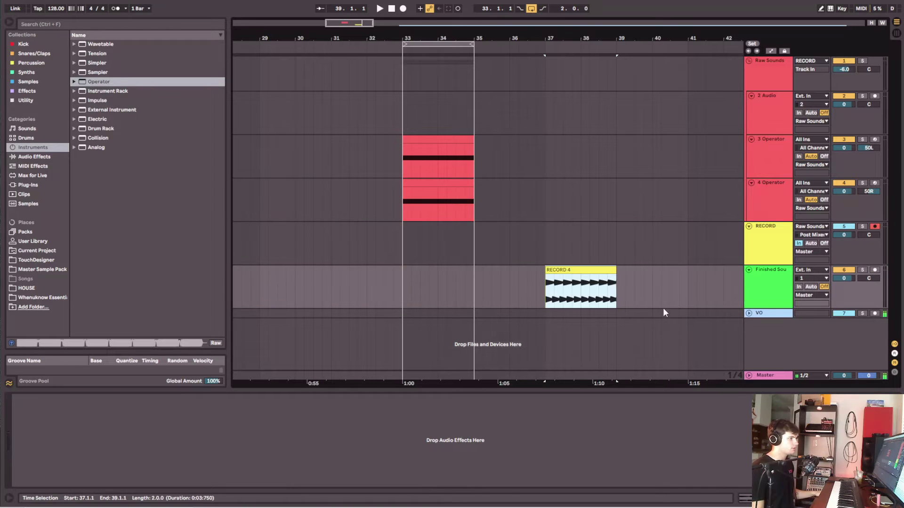
Step: Rename the clip on the Finished Sou track to Lasers and consolidate it into a new audio file
left_click(598, 269)
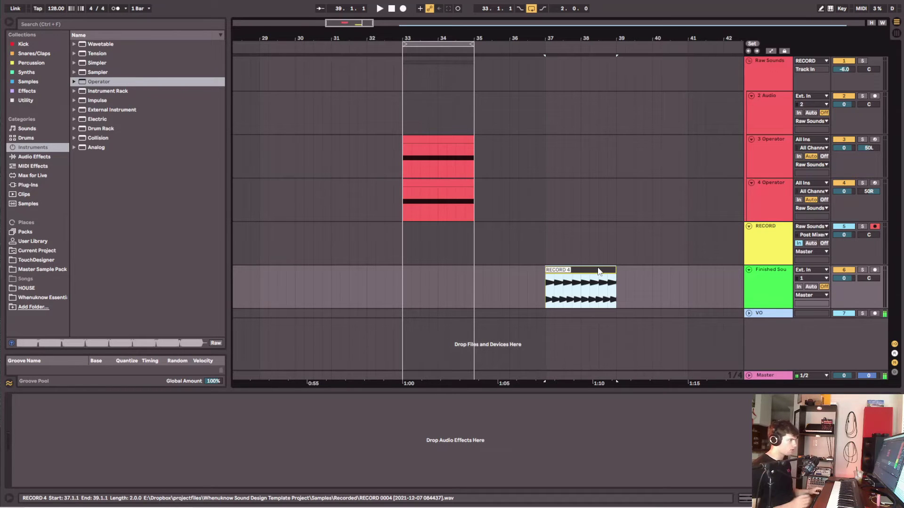
type("Lasers")
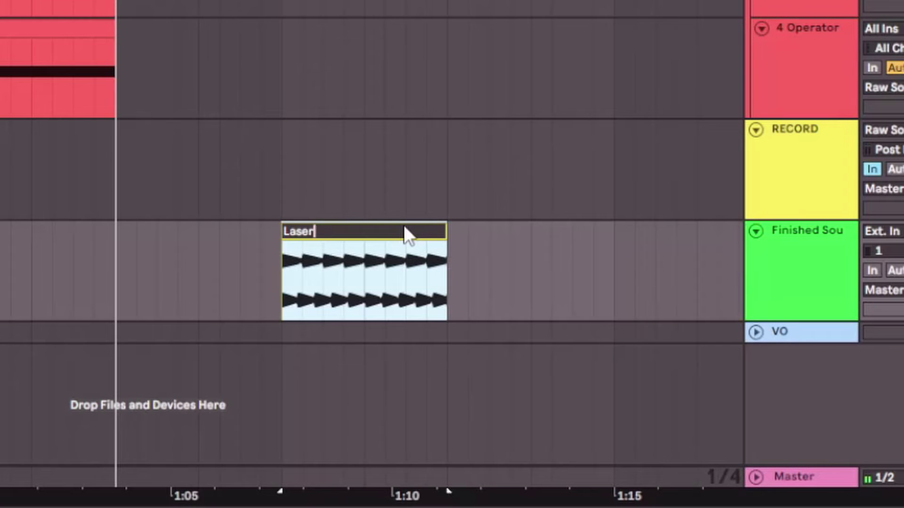
key("Return")
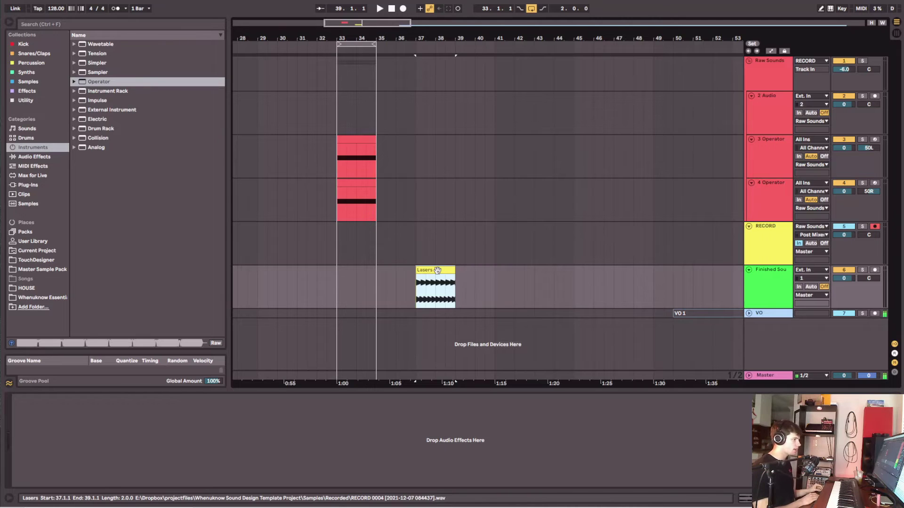
key("ctrl+j")
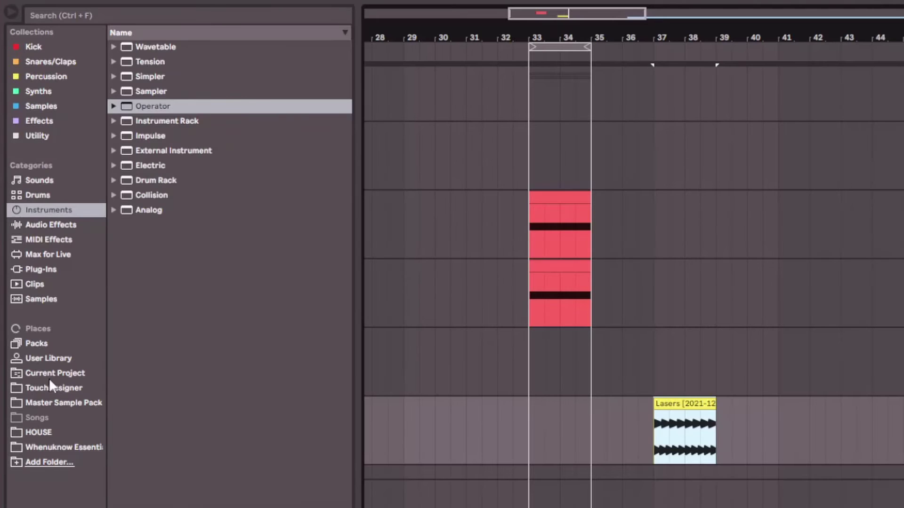
Step: Find the consolidated Lasers file in the current project's Processed samples and place it on the Finished Sou track at bar 39
left_click(34, 252)
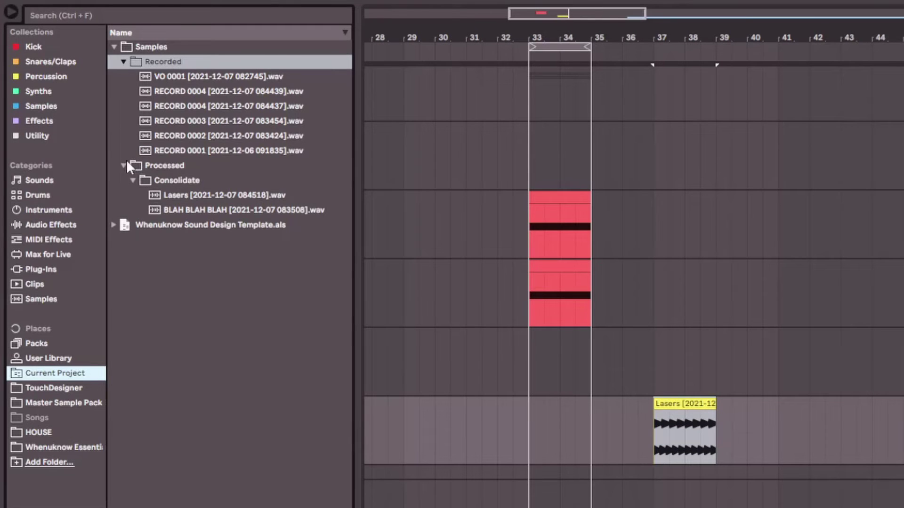
left_click(199, 194)
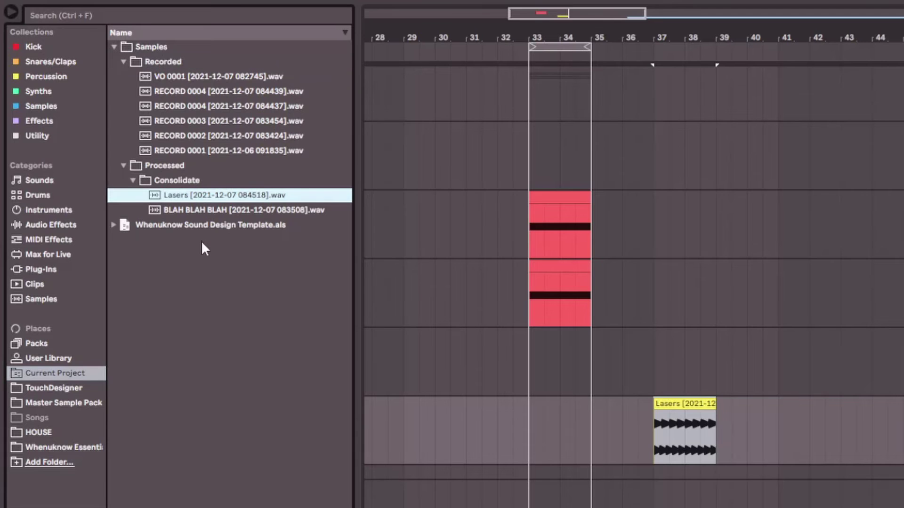
left_click_drag(199, 195, 458, 273)
left_click_drag(460, 38, 551, 235)
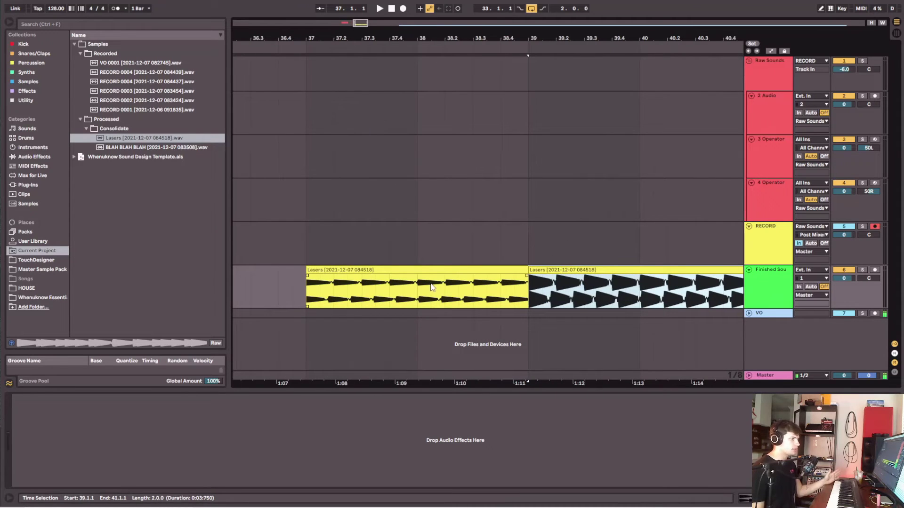
left_click_drag(479, 41, 408, 41)
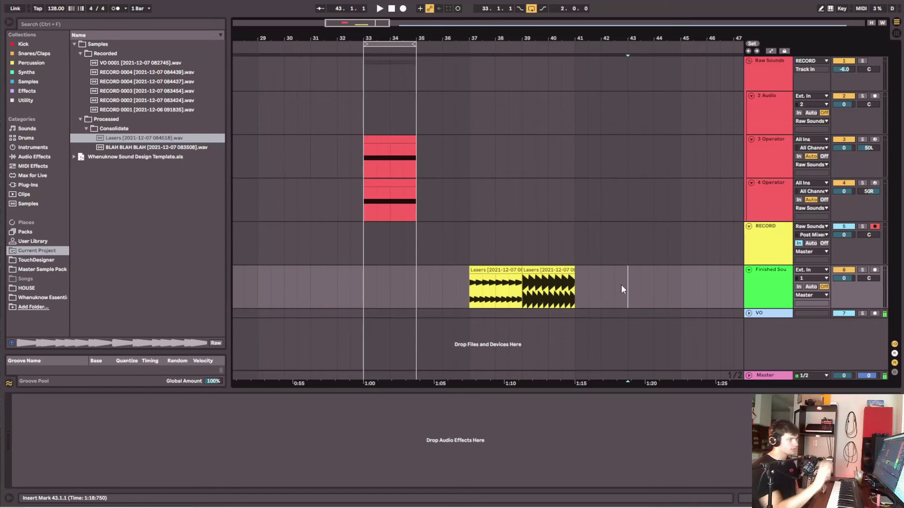
Step: Move the consolidated Lasers file from the current project into the Master Sample Pack folder and select it there
left_click(123, 138)
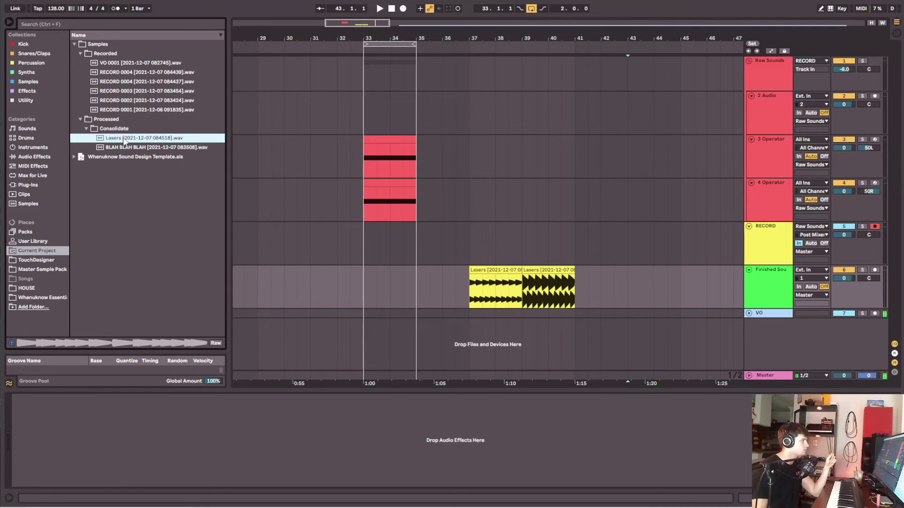
key("Delete")
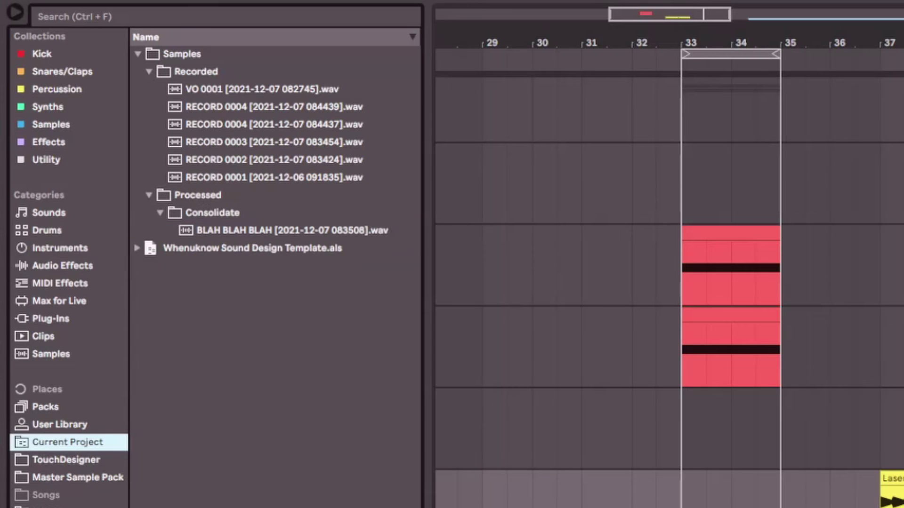
left_click(83, 477)
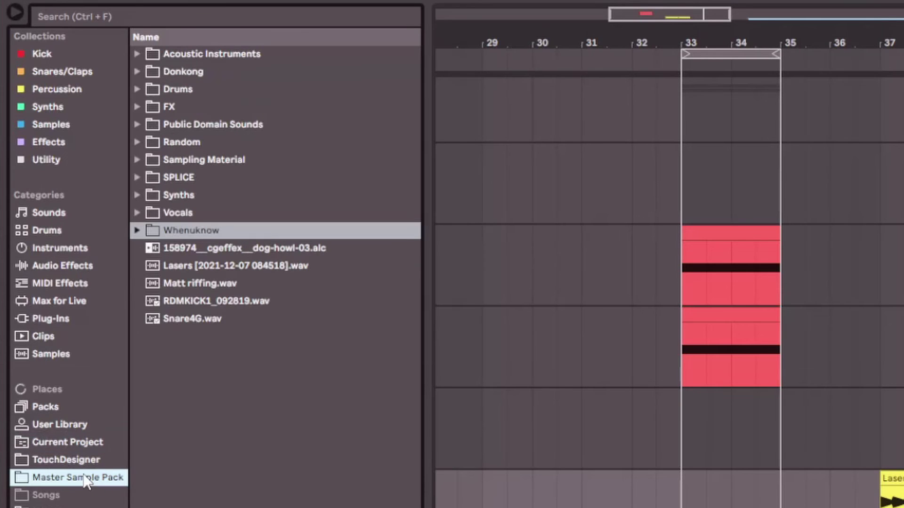
left_click(187, 265)
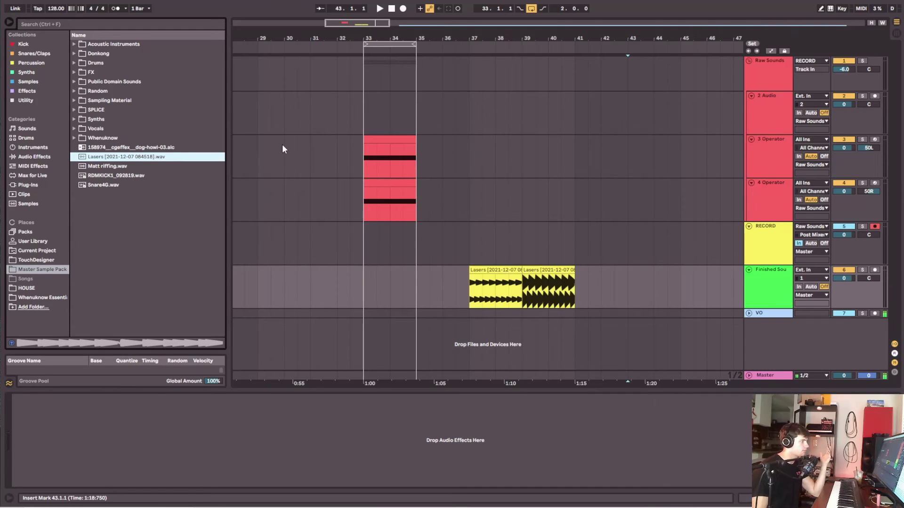
left_click(442, 282)
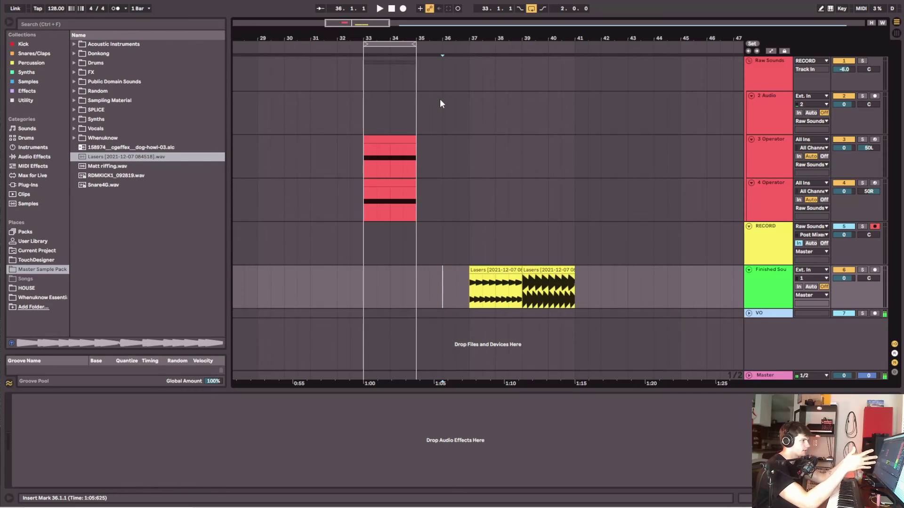
key("alt+Tab")
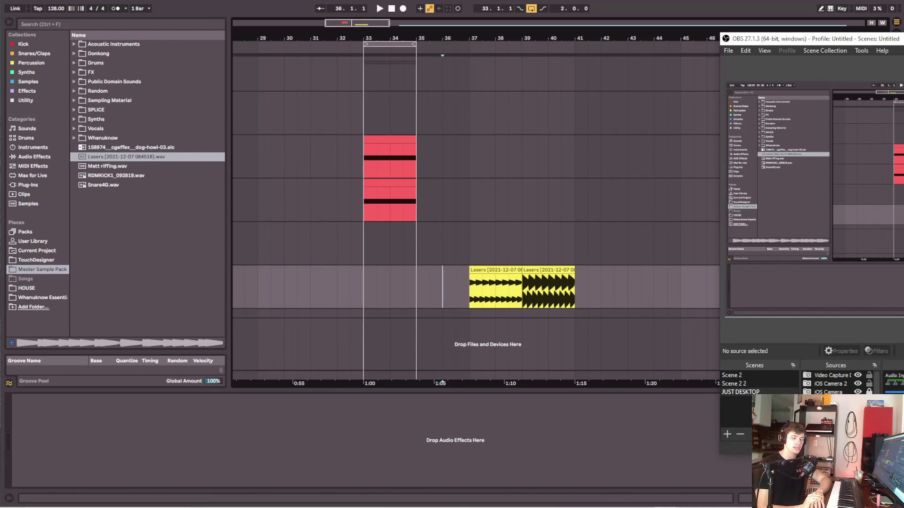
left_click(440, 103)
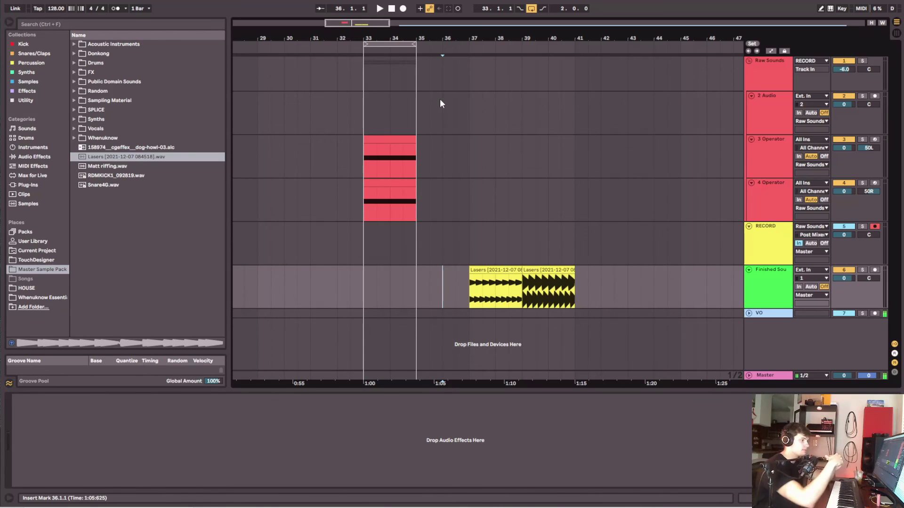